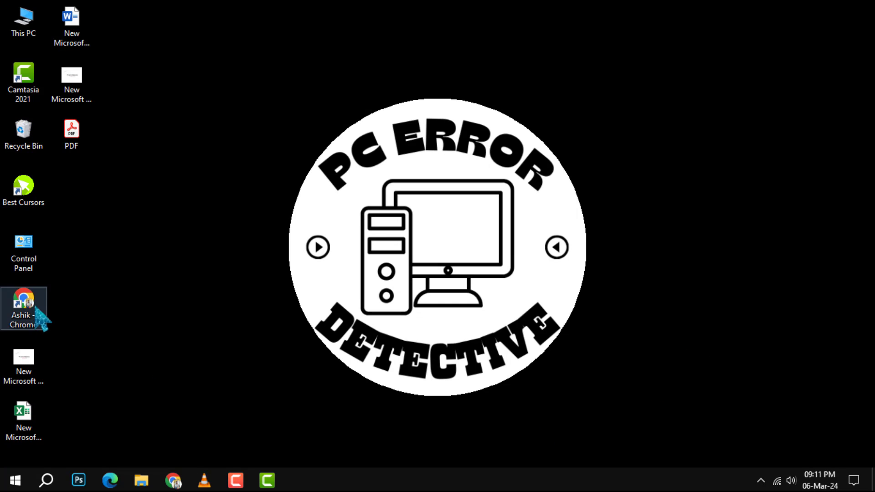
Launch Chrome from its desktop shortcut and maximize the window
{"action": "right_click", "coordinate": [26, 312]}
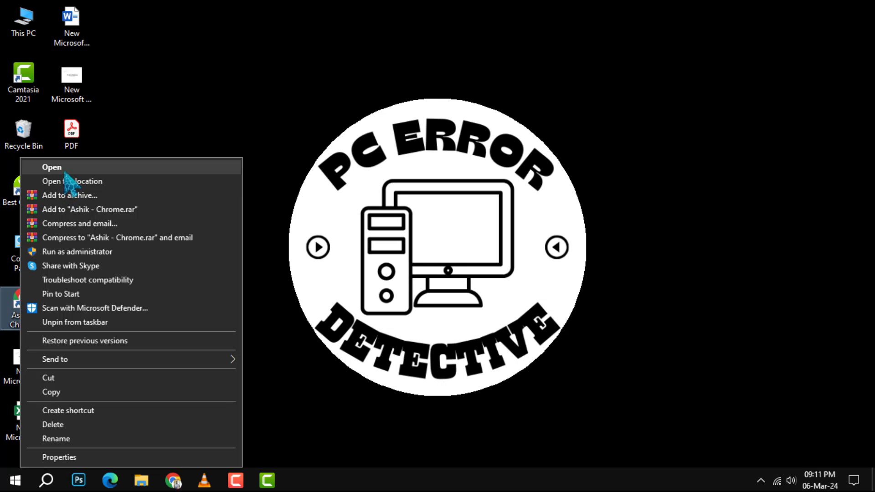
{"action": "left_click", "coordinate": [62, 168]}
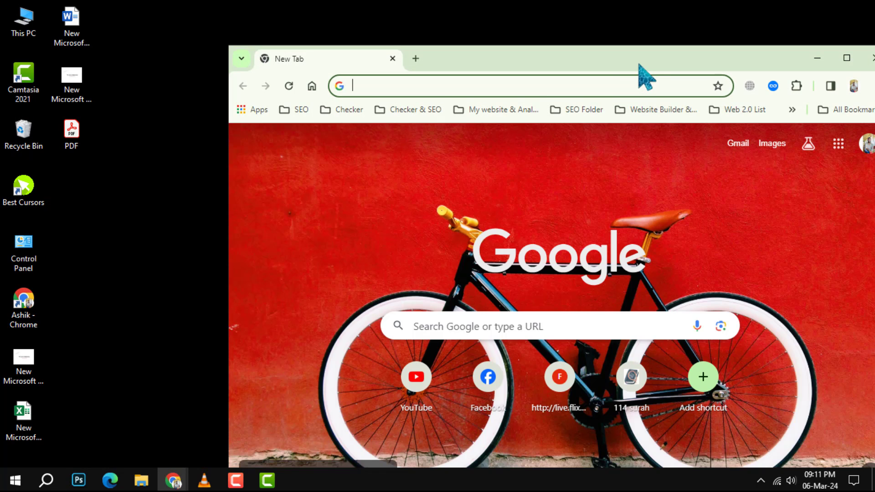
{"action": "double_click", "coordinate": [639, 62]}
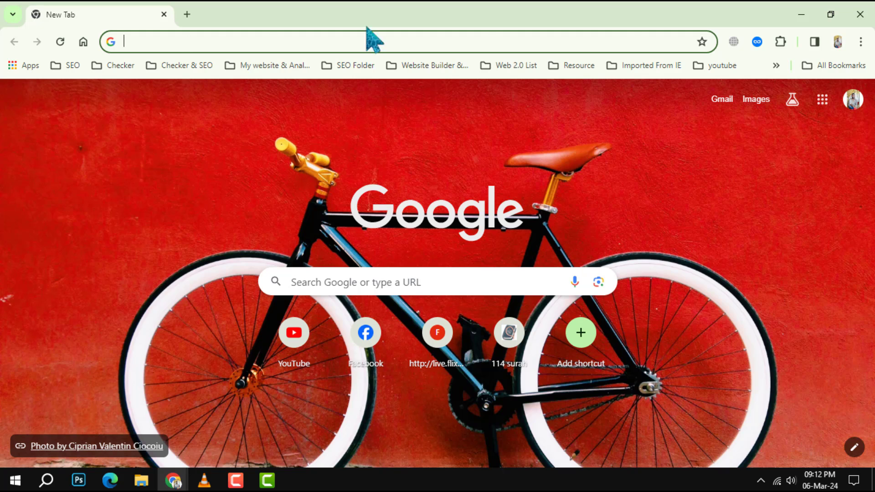
Switch Chrome to full screen from the main menu
{"action": "left_click", "coordinate": [860, 43]}
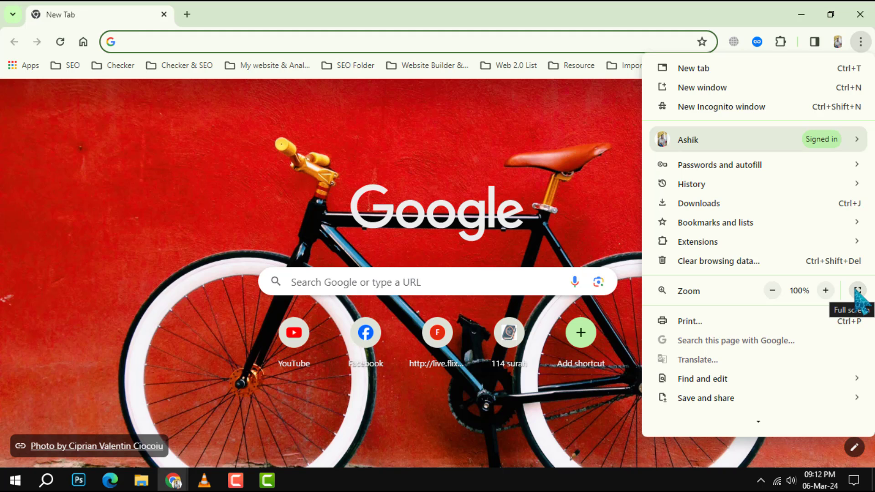
{"action": "left_click", "coordinate": [858, 291]}
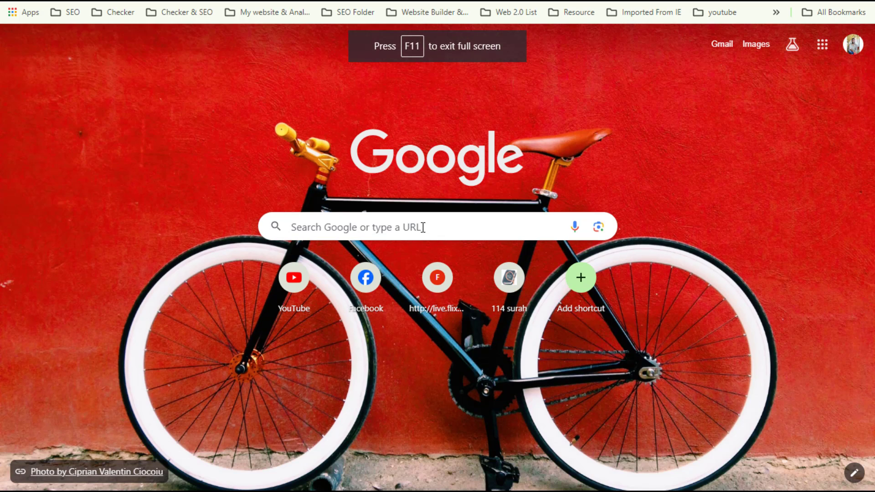
Search for 'google' from the New Tab page
{"action": "left_click", "coordinate": [423, 227]}
{"action": "type", "text": "oogle"}
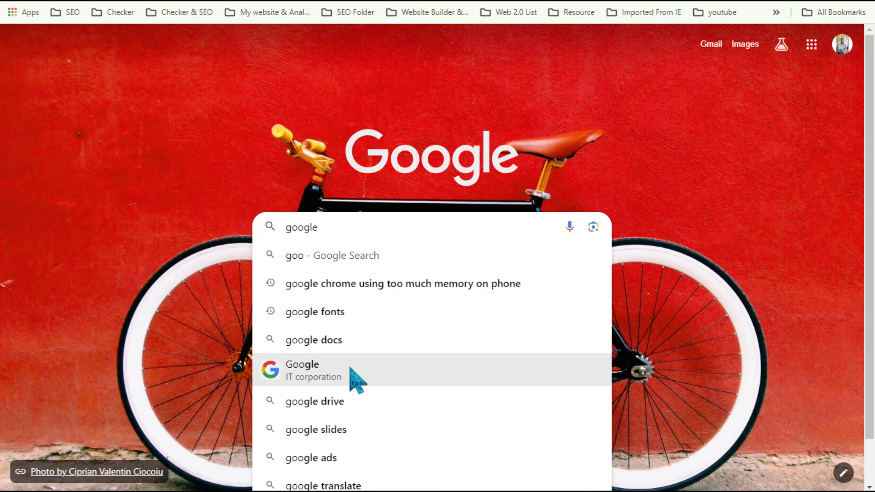
{"action": "left_click", "coordinate": [357, 379]}
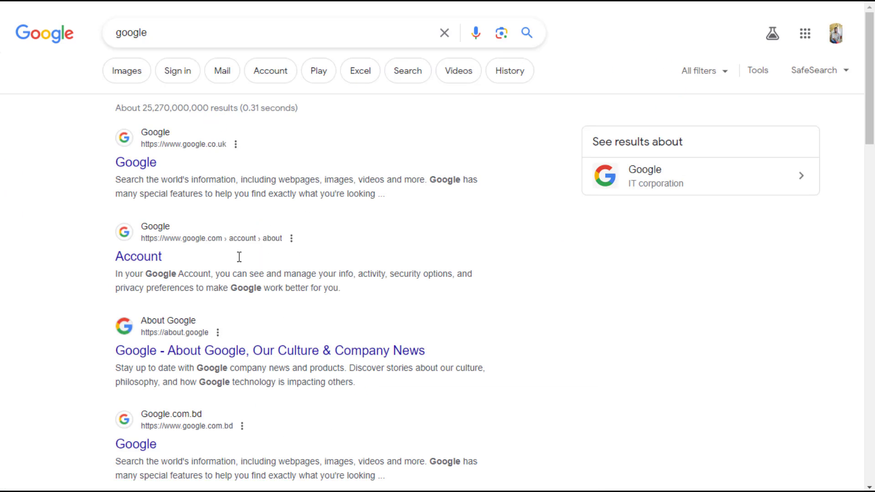
{"action": "scroll", "coordinate": [380, 212], "scroll_direction": "down", "scroll_amount": 5}
{"action": "scroll", "coordinate": [385, 222], "scroll_direction": "up", "scroll_amount": 5}
{"action": "scroll", "coordinate": [309, 304], "scroll_direction": "down", "scroll_amount": 2}
{"action": "scroll", "coordinate": [309, 304], "scroll_direction": "down", "scroll_amount": 4}
{"action": "scroll", "coordinate": [309, 304], "scroll_direction": "down", "scroll_amount": 3}
{"action": "scroll", "coordinate": [309, 304], "scroll_direction": "down", "scroll_amount": 5}
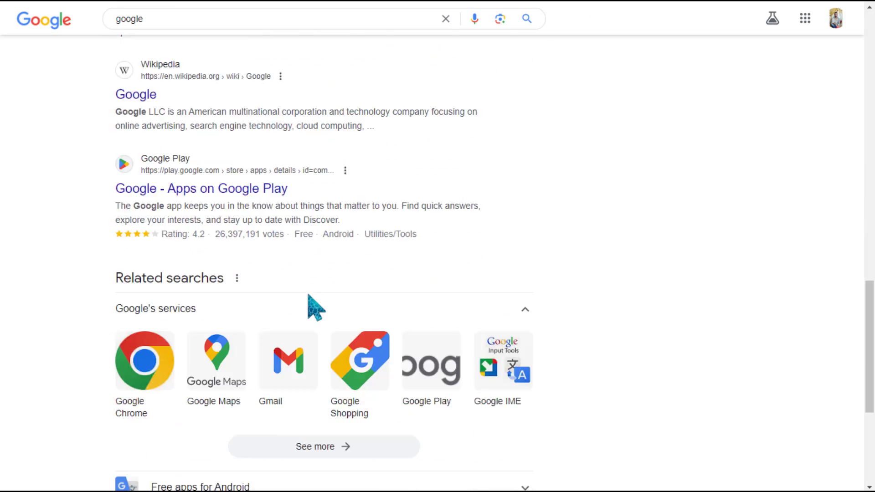
{"action": "scroll", "coordinate": [315, 308], "scroll_direction": "down", "scroll_amount": 3}
{"action": "scroll", "coordinate": [315, 307], "scroll_direction": "down", "scroll_amount": 5}
{"action": "scroll", "coordinate": [315, 308], "scroll_direction": "down", "scroll_amount": 5}
{"action": "scroll", "coordinate": [314, 308], "scroll_direction": "down", "scroll_amount": 3}
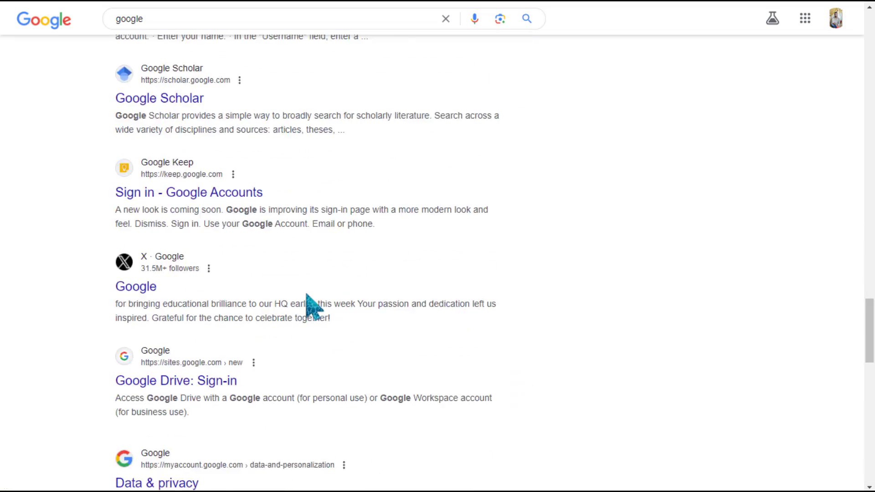
{"action": "scroll", "coordinate": [313, 308], "scroll_direction": "up", "scroll_amount": 5}
{"action": "scroll", "coordinate": [314, 307], "scroll_direction": "up", "scroll_amount": 5}
{"action": "scroll", "coordinate": [314, 308], "scroll_direction": "up", "scroll_amount": 5}
{"action": "scroll", "coordinate": [313, 308], "scroll_direction": "up", "scroll_amount": 1}
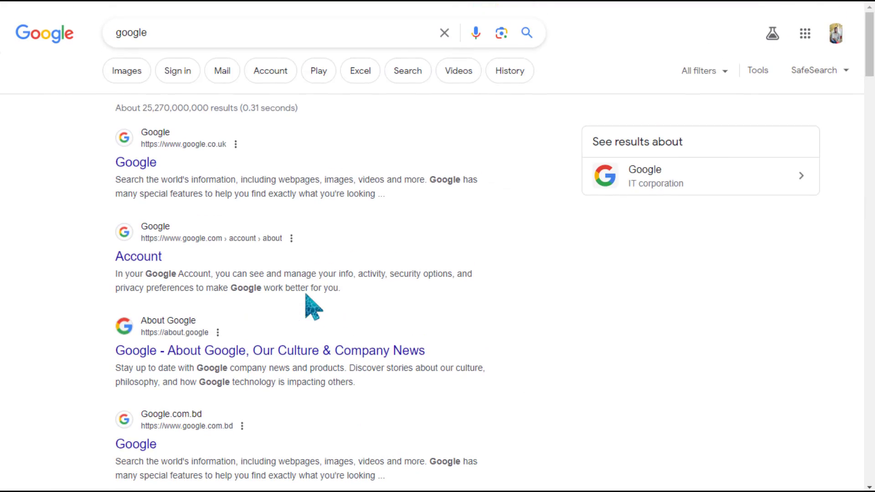
Exit full screen with F11 to restore the normal Chrome window
{"action": "key", "text": "F11"}
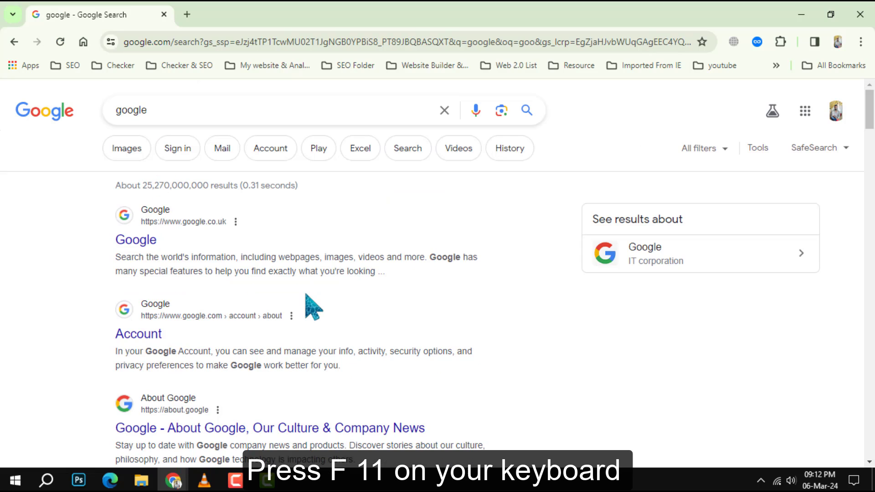